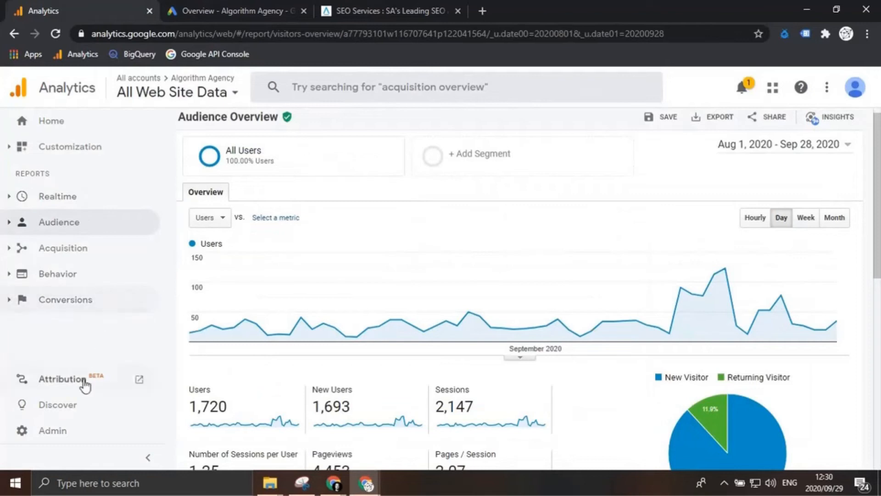
# Step: Open the list of audiences defined for the Algorithm Agency property in the admin settings
pyautogui.click(54, 432)
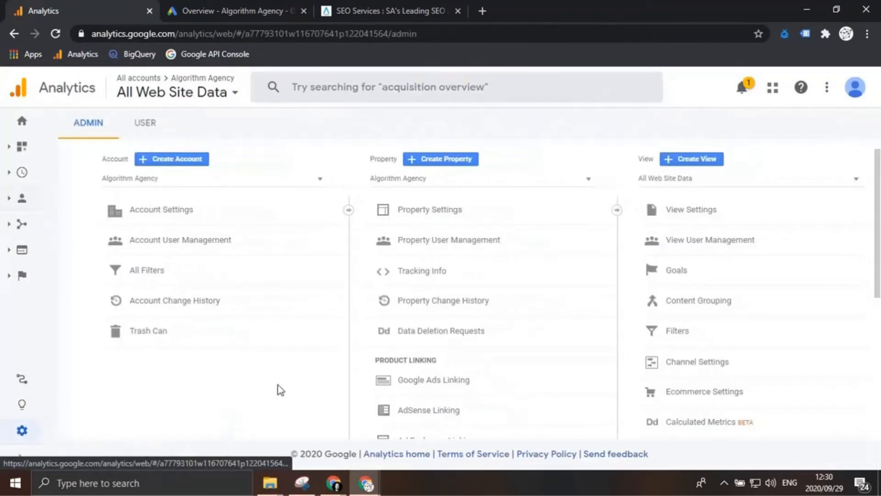
pyautogui.scroll(-5, 469, 295)
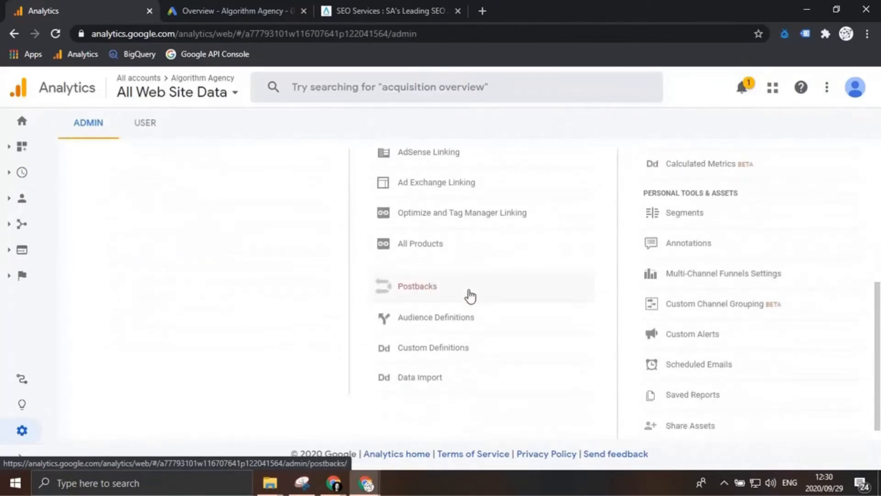
pyautogui.scroll(2, 457, 250)
pyautogui.scroll(-2, 447, 253)
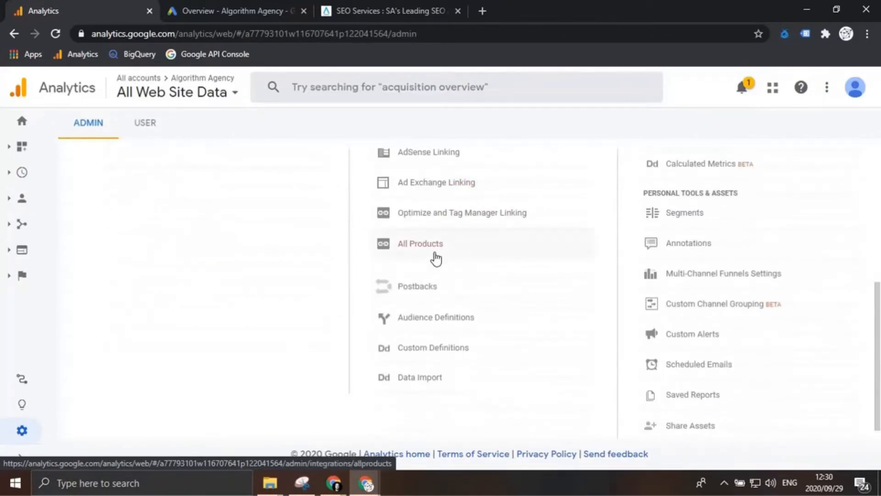
pyautogui.click(444, 320)
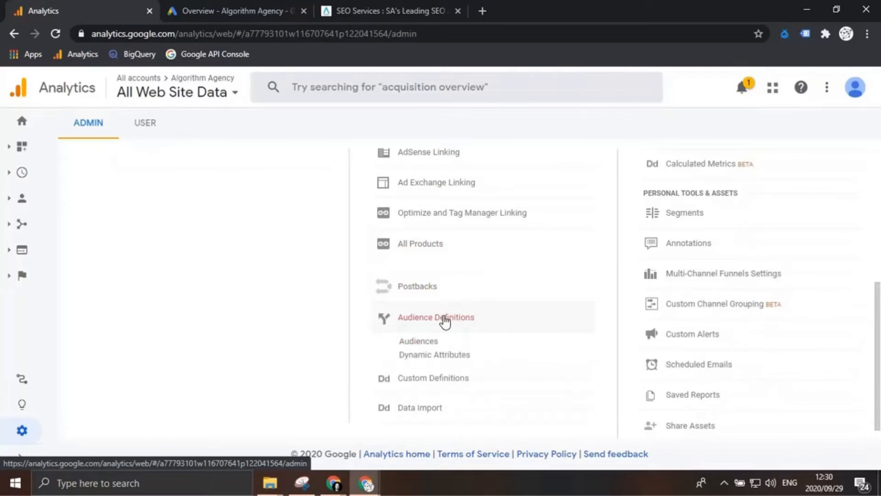
pyautogui.click(418, 342)
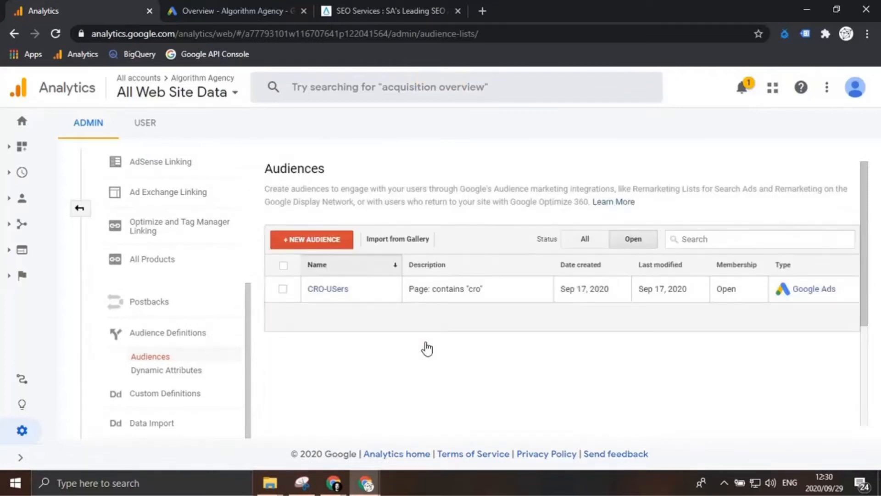
# Step: Start a new audience with a custom definition, and check the SEO services page's URL on the agency website
pyautogui.click(329, 251)
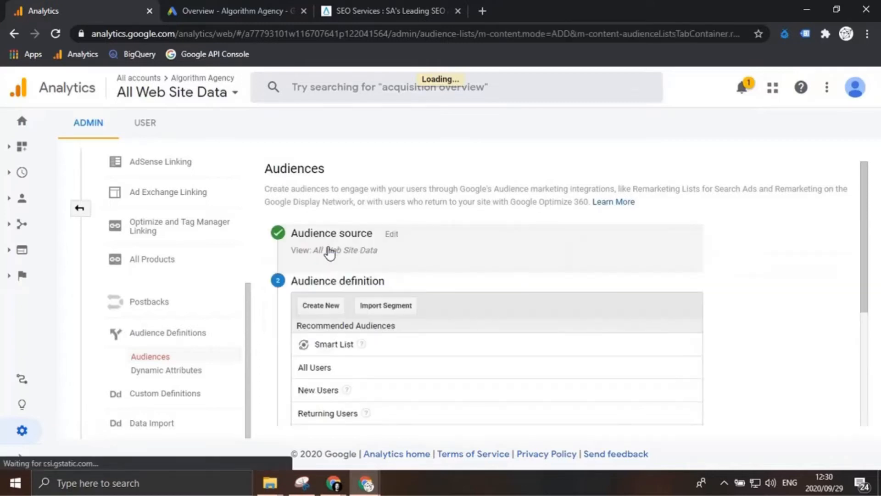
pyautogui.scroll(-3, 427, 312)
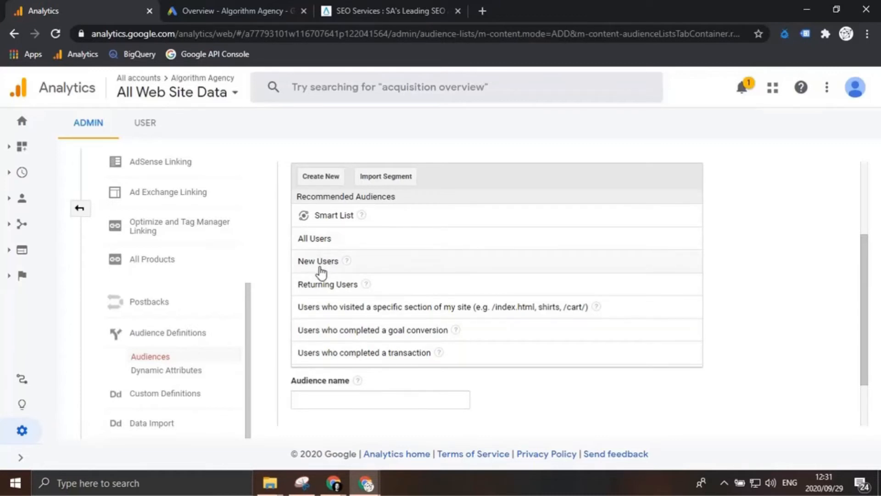
pyautogui.click(323, 178)
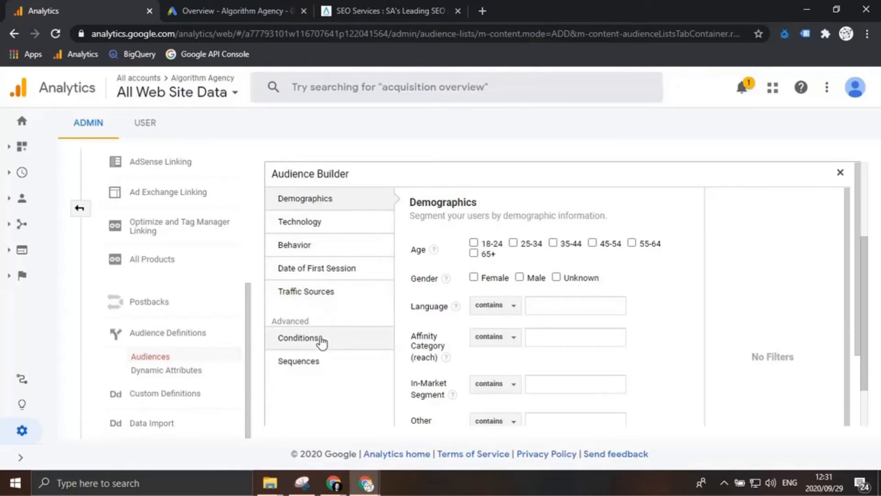
pyautogui.click(370, 7)
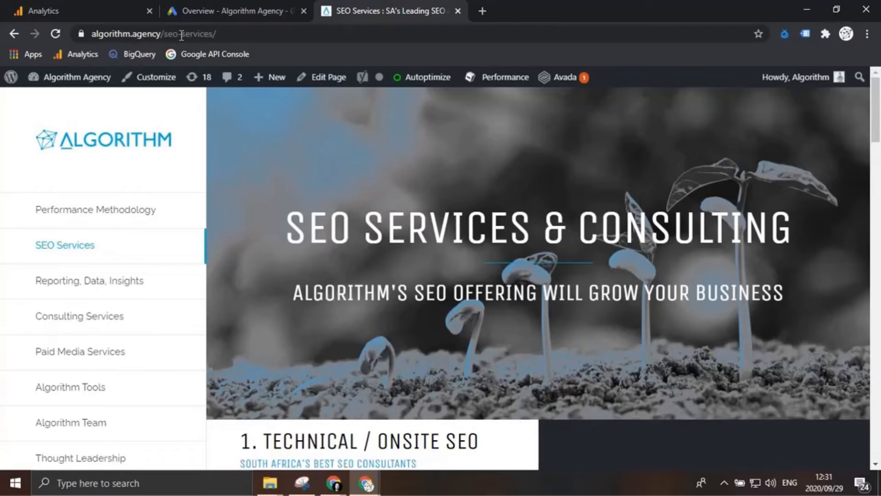
pyautogui.click(111, 7)
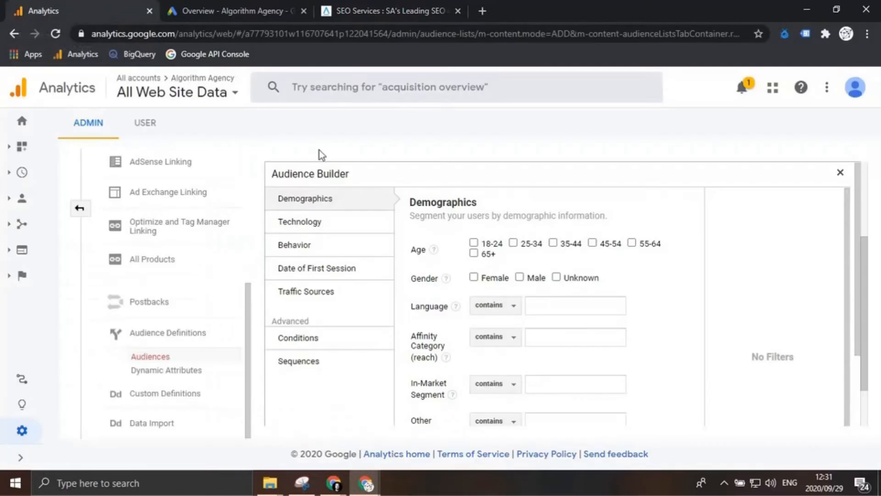
# Step: Begin an advanced condition for the audience, using Page as the dimension
pyautogui.click(313, 342)
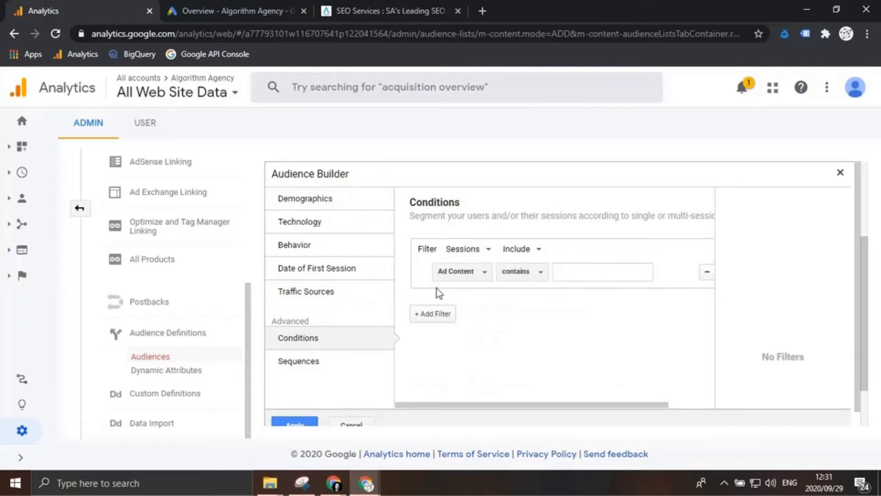
pyautogui.click(471, 274)
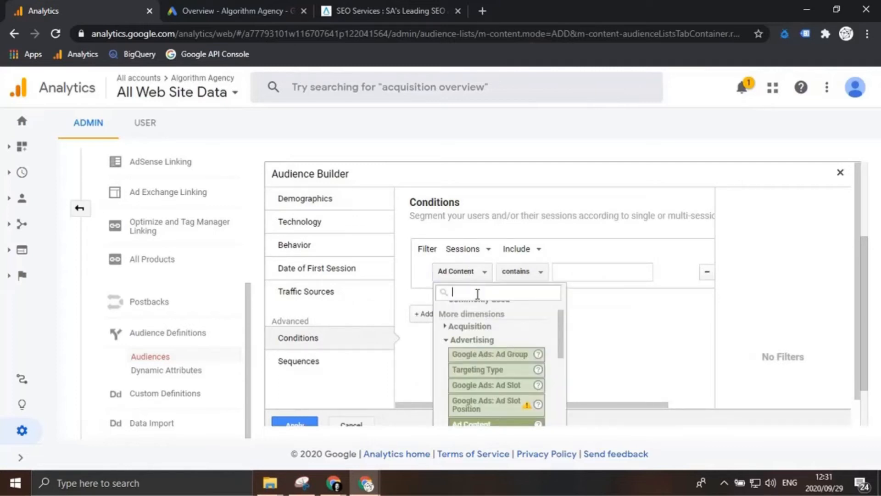
pyautogui.write('page')
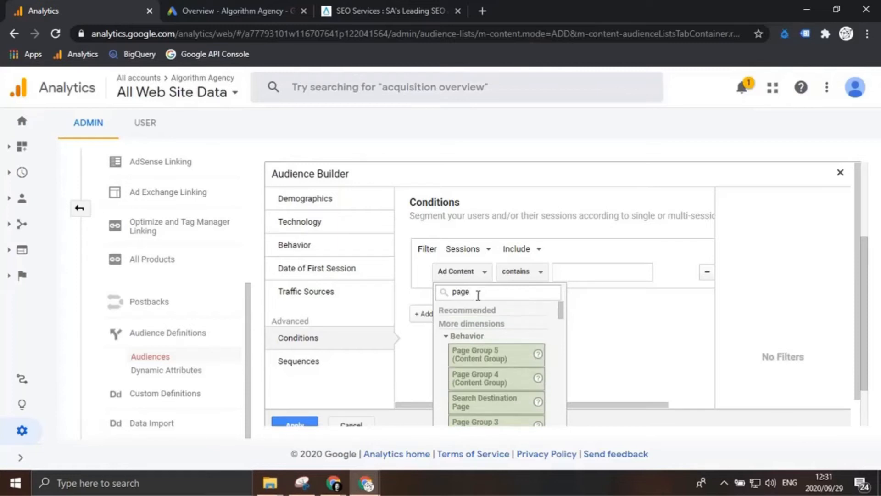
pyautogui.scroll(-5, 495, 361)
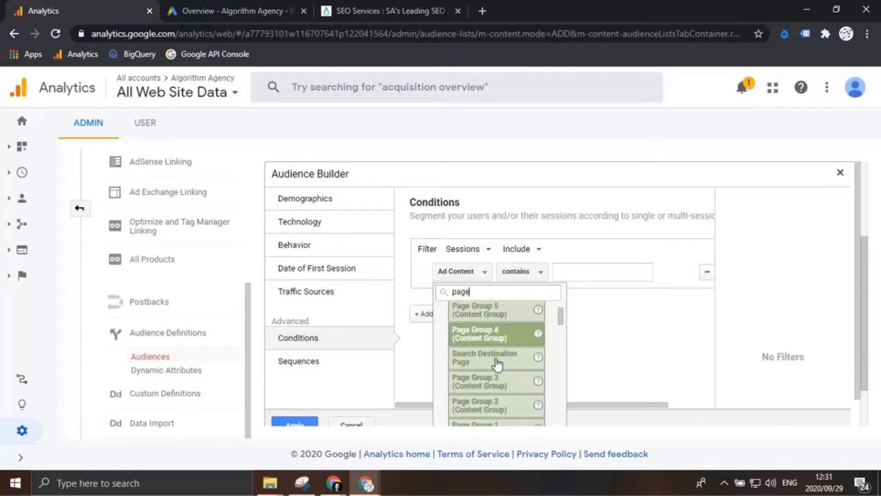
pyautogui.scroll(-3, 498, 367)
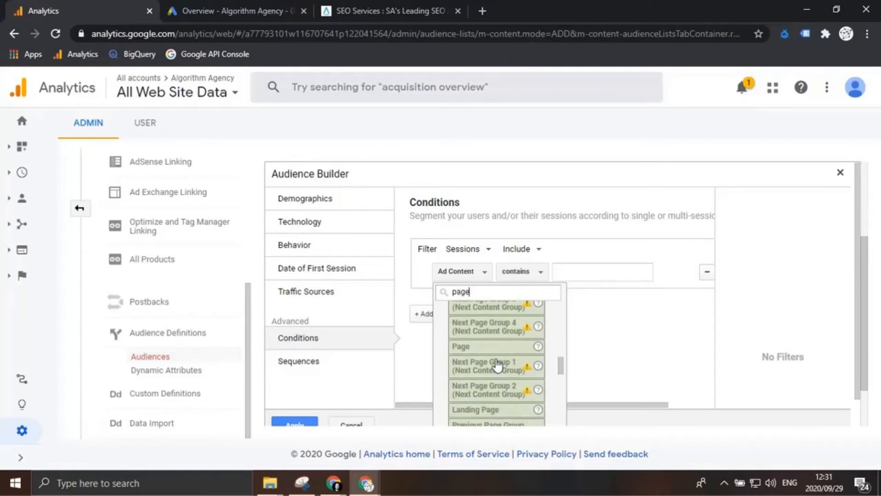
pyautogui.click(495, 348)
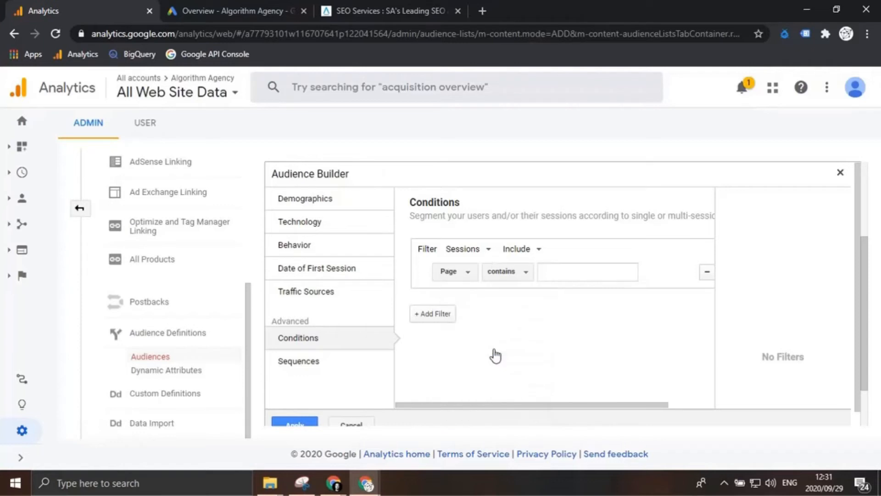
# Step: Make the Page condition match URLs that contain "seo" and apply the audience definition
pyautogui.click(568, 274)
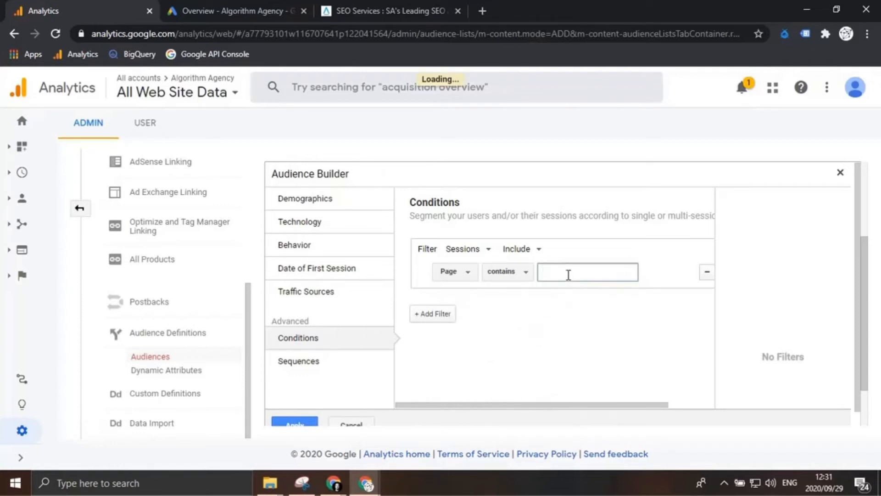
pyautogui.click(525, 274)
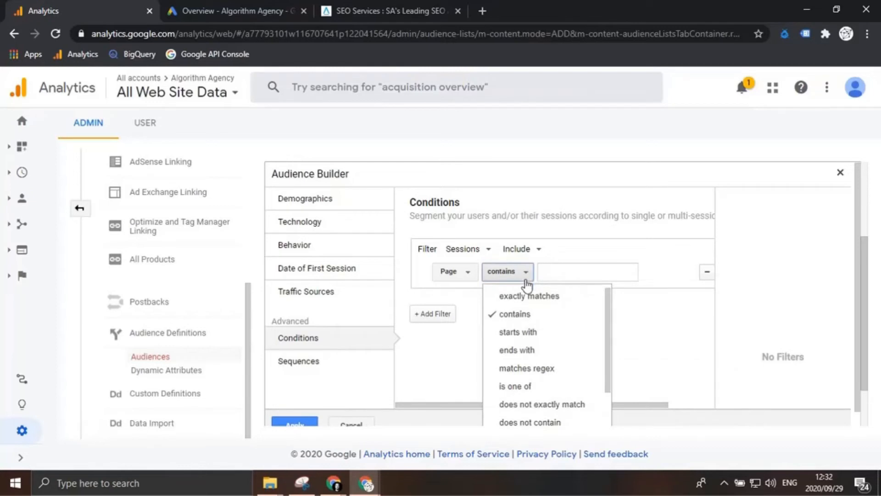
pyautogui.click(581, 271)
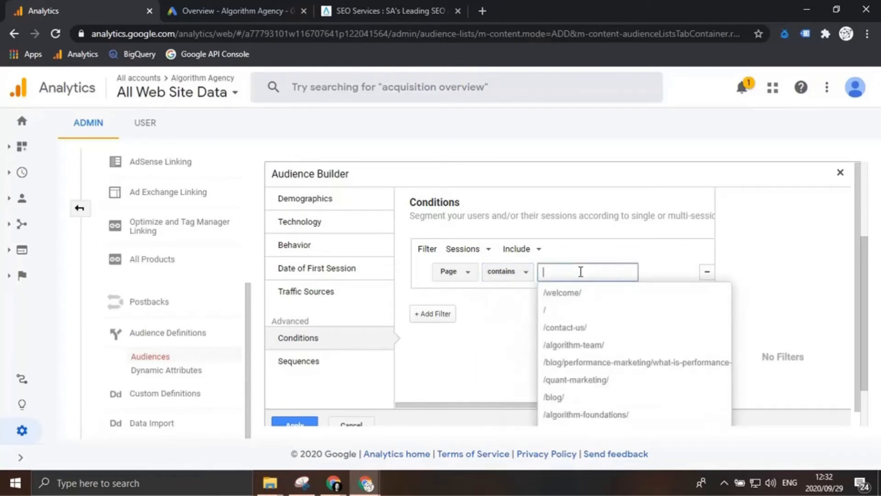
pyautogui.write('seo')
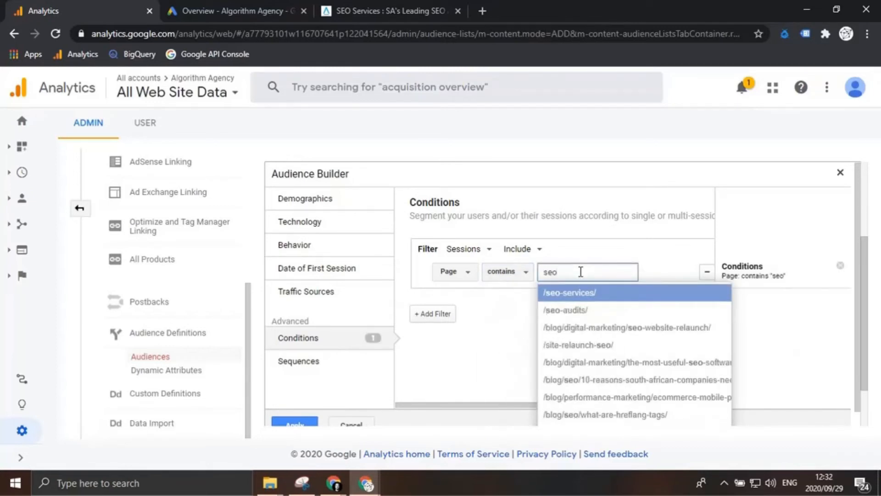
pyautogui.click(596, 249)
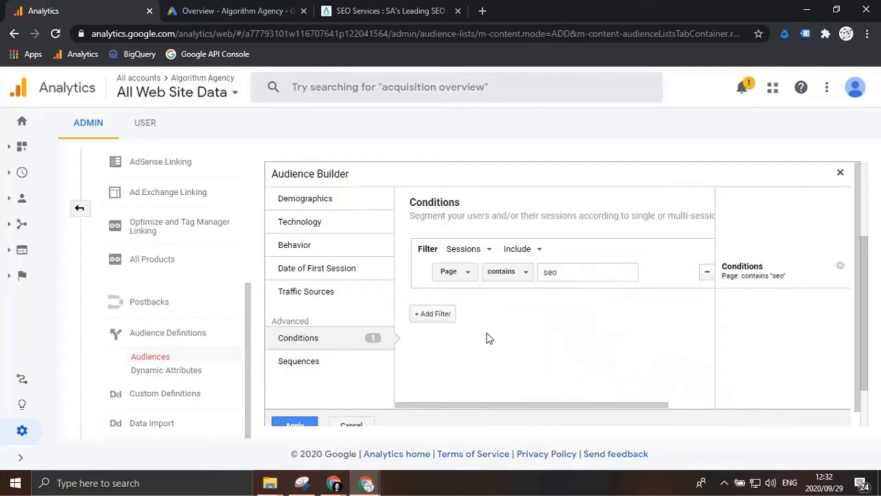
pyautogui.scroll(-1, 488, 334)
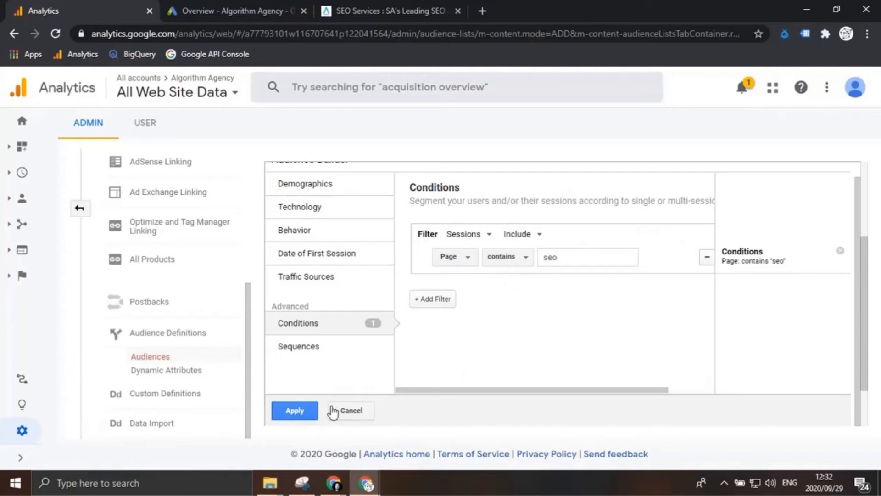
pyautogui.click(303, 409)
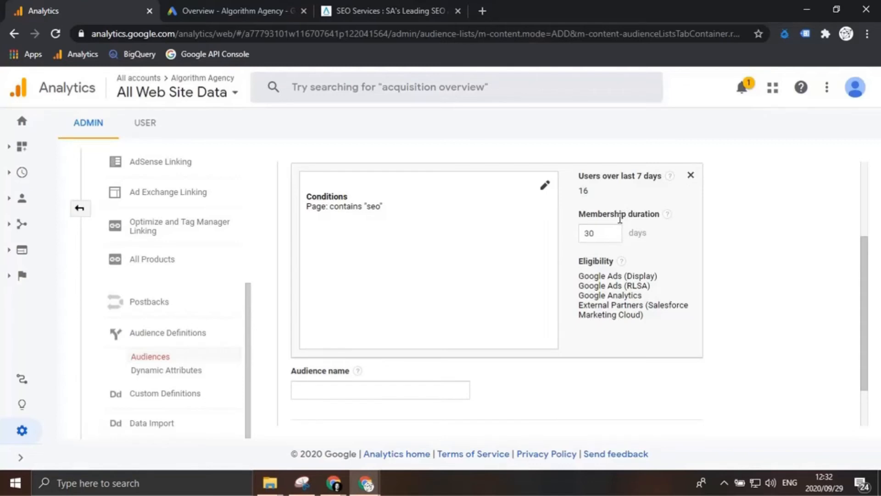
# Step: Set the audience's membership duration to 540 days
pyautogui.moveTo(666, 222)
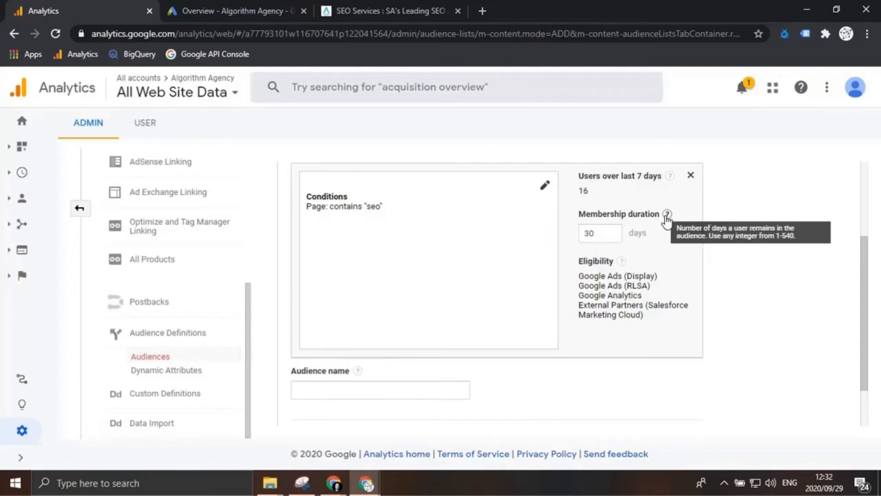
pyautogui.doubleClick(589, 233)
pyautogui.write('540')
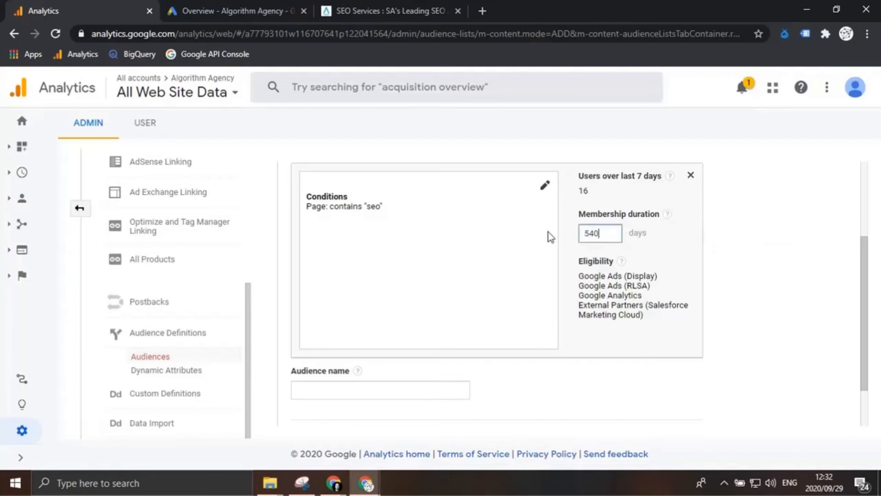
# Step: Name the audience SEO Visitors and continue to the audience destinations
pyautogui.click(440, 390)
pyautogui.write('SEO')
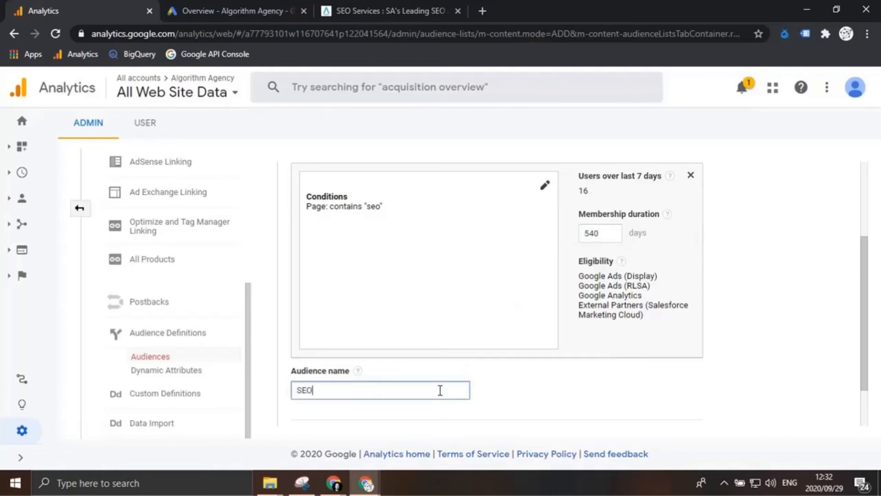
pyautogui.write(' Visitopr')
pyautogui.press('BackSpace')
pyautogui.press('BackSpace')
pyautogui.write('rs')
pyautogui.scroll(-1, 449, 387)
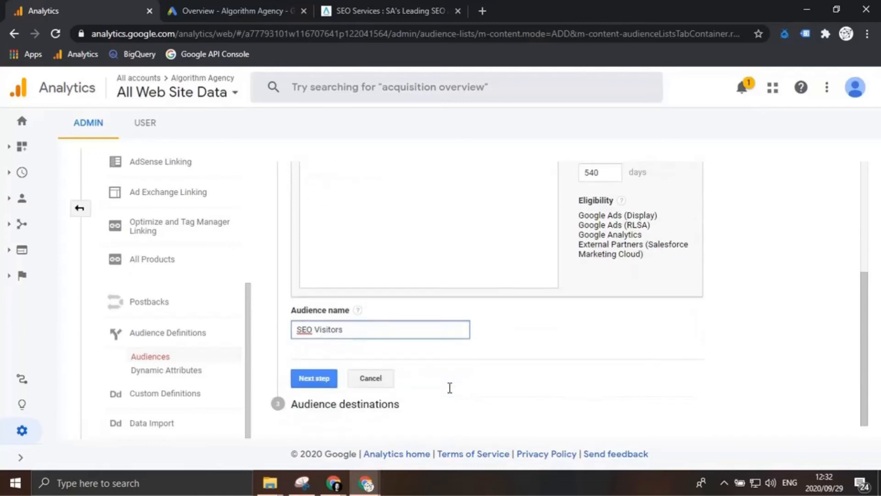
pyautogui.click(321, 378)
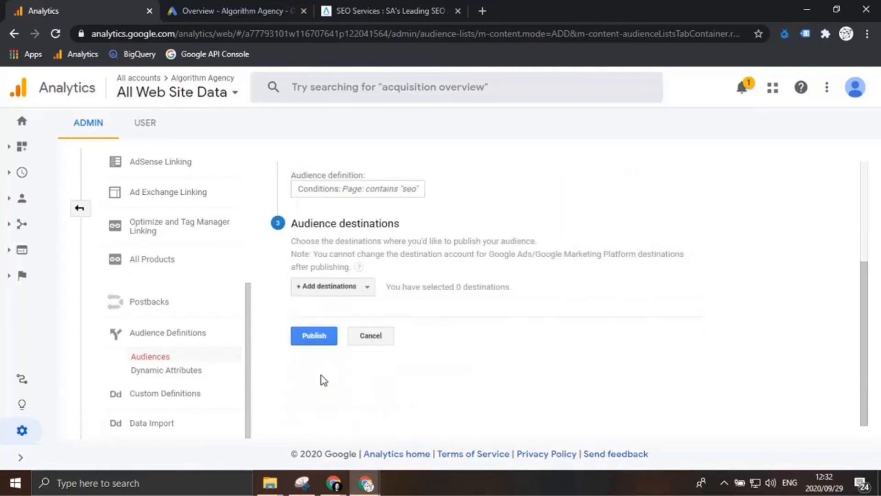
# Step: Add the Algorithm Agency Google Ads account as the destination, check it against the account in Google Ads, and publish the audience
pyautogui.click(350, 289)
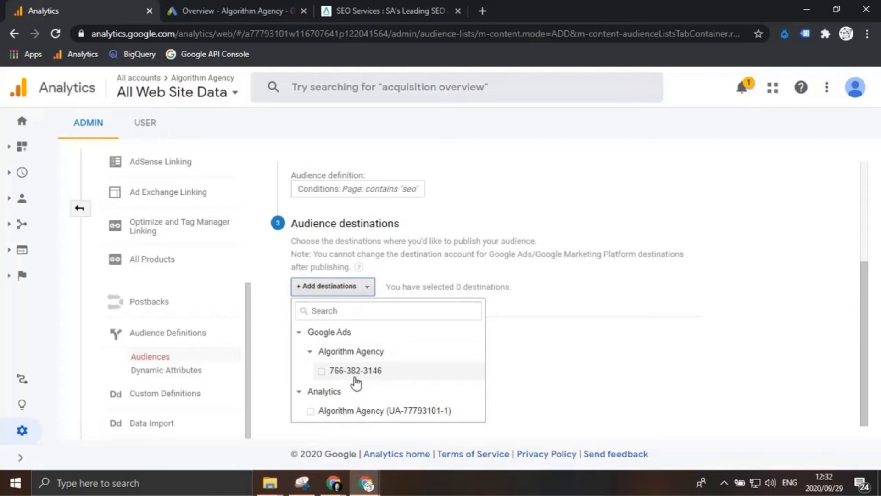
pyautogui.click(320, 372)
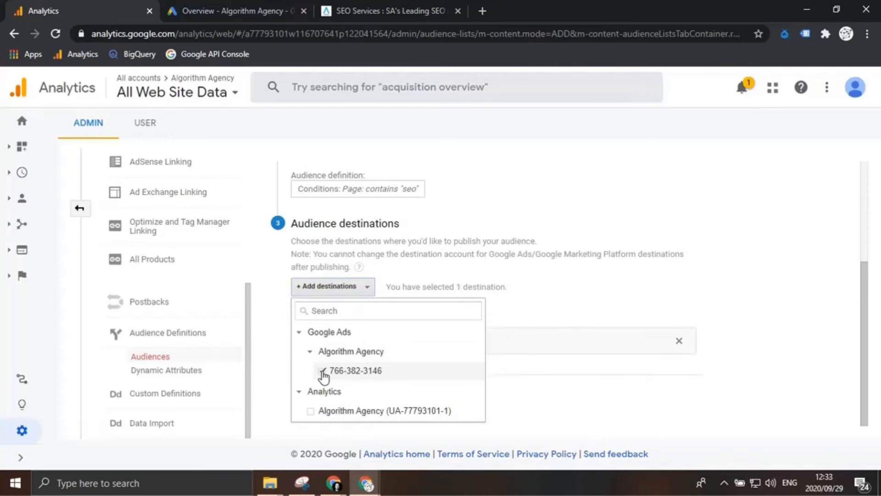
pyautogui.click(251, 8)
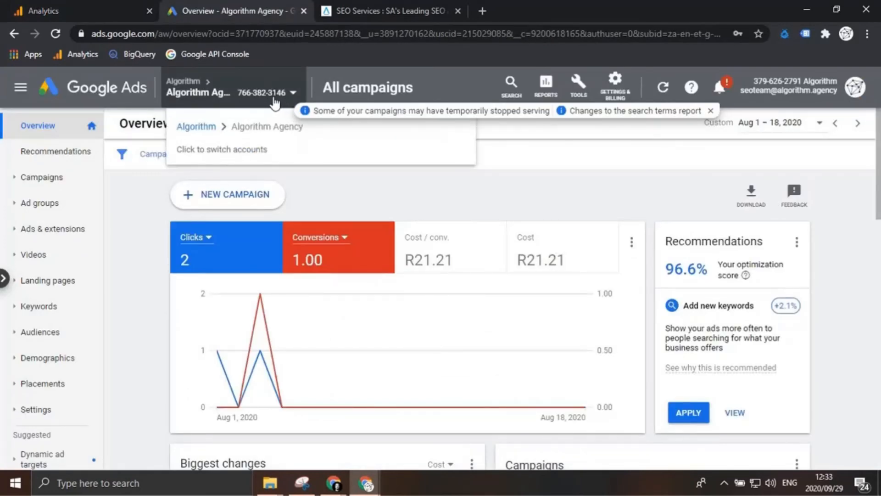
pyautogui.click(87, 10)
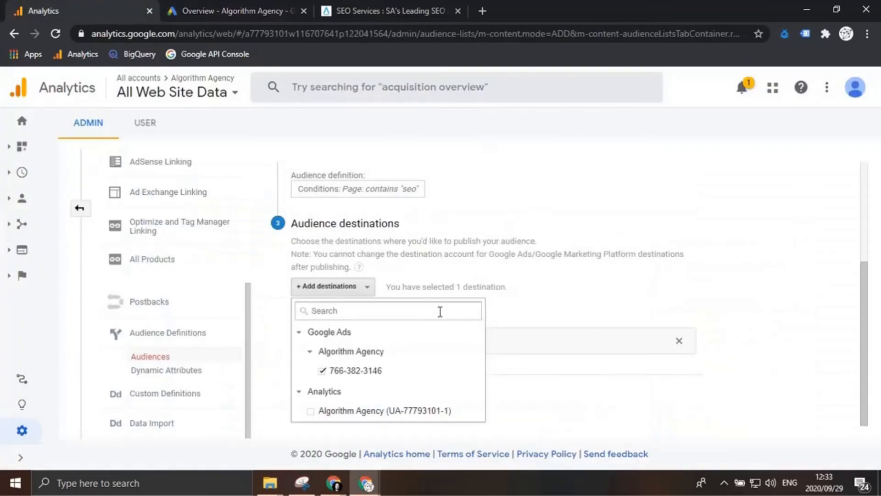
pyautogui.click(580, 359)
pyautogui.click(328, 394)
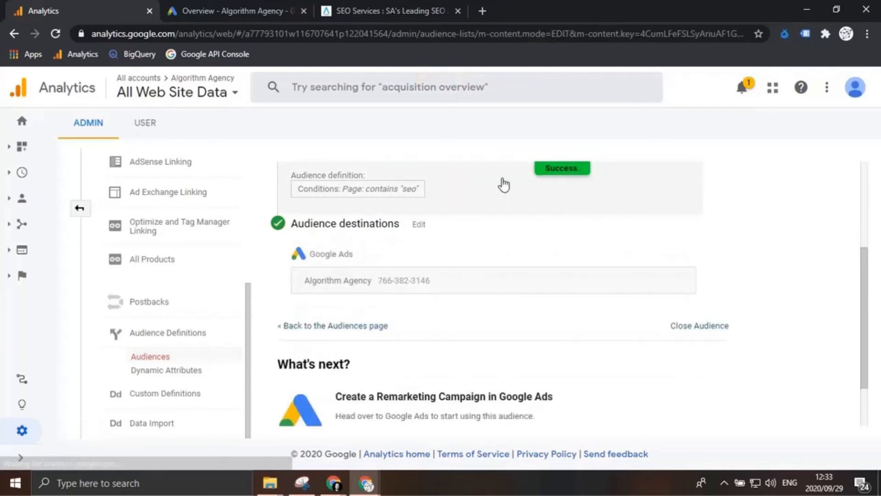
# Step: Switch to Google Ads to review the audiences across all campaigns, and return to the published audience's summary in Google Analytics
pyautogui.click(255, 9)
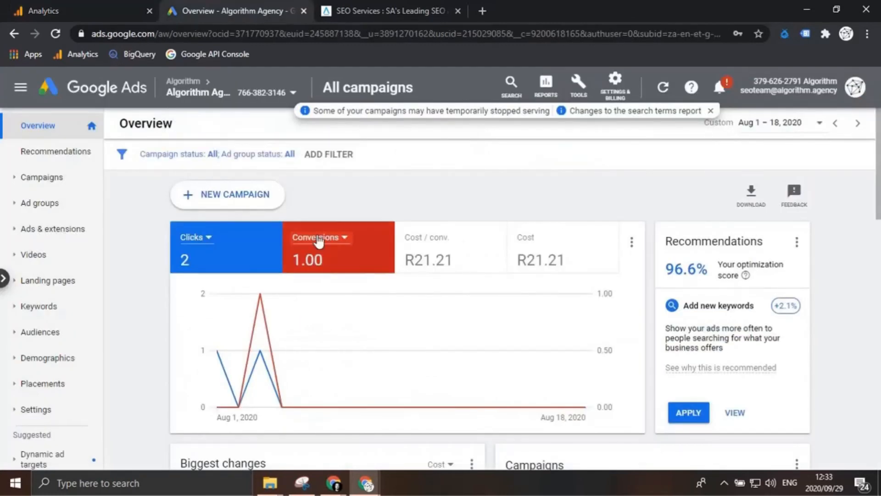
pyautogui.click(54, 334)
pyautogui.click(51, 359)
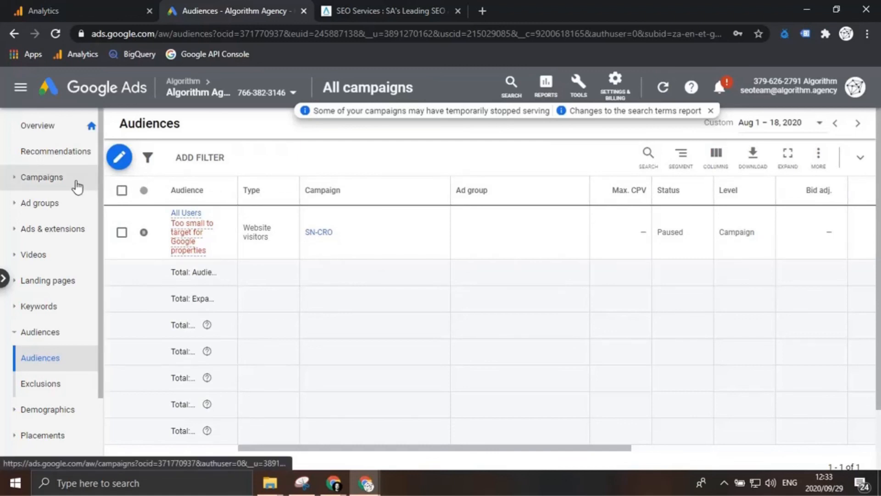
pyautogui.click(61, 1)
pyautogui.scroll(4, 387, 241)
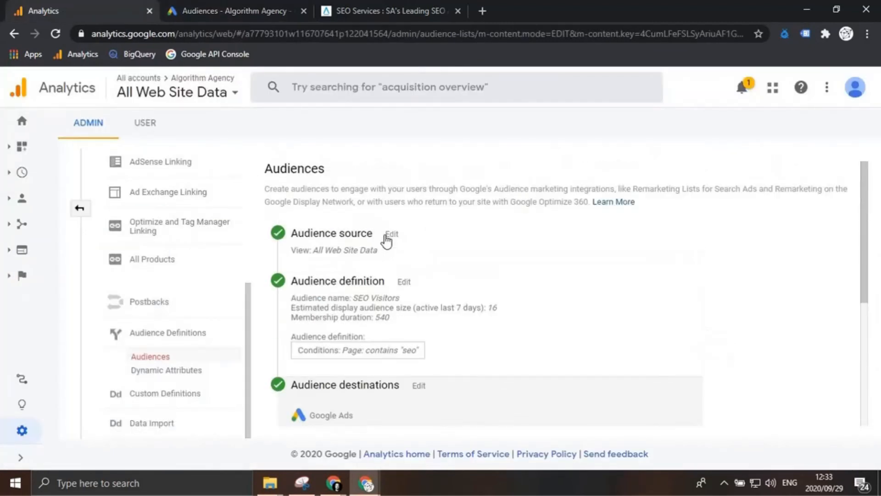